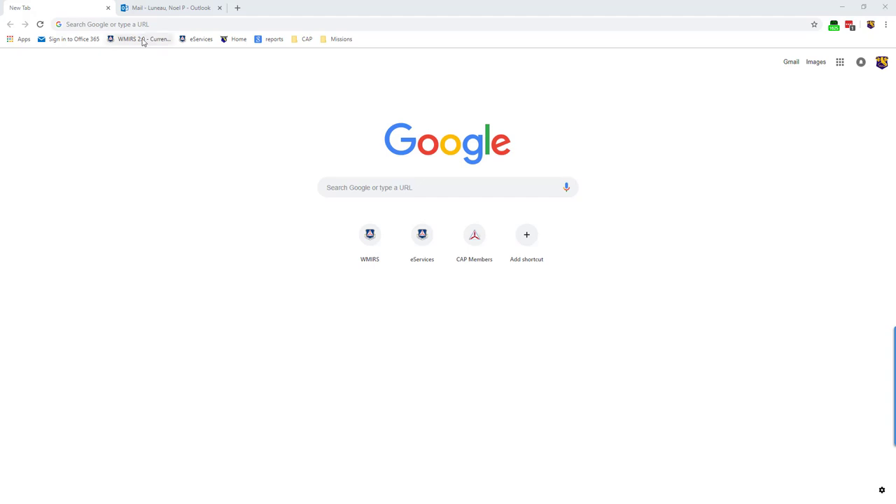
Go to the WMIRS 2.0 Current Missions page via the 'wmirs' suggestion and sign in through eServices
click(134, 24)
text(wmirs)
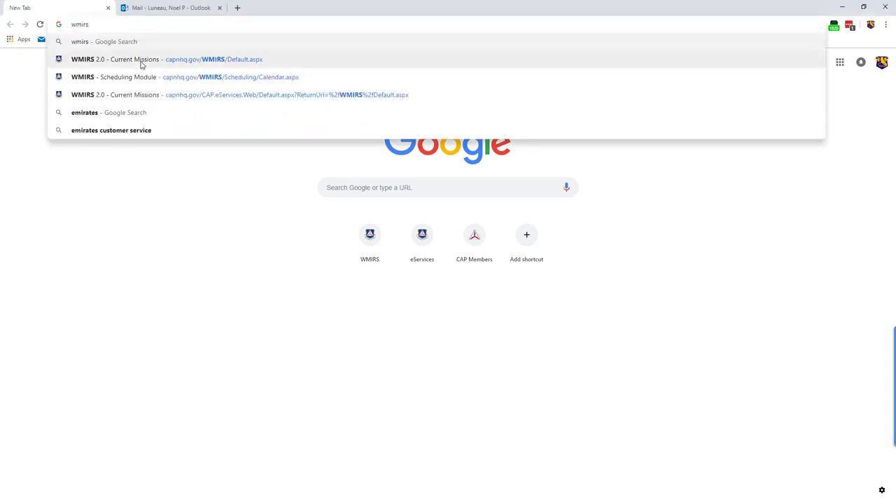
click(142, 61)
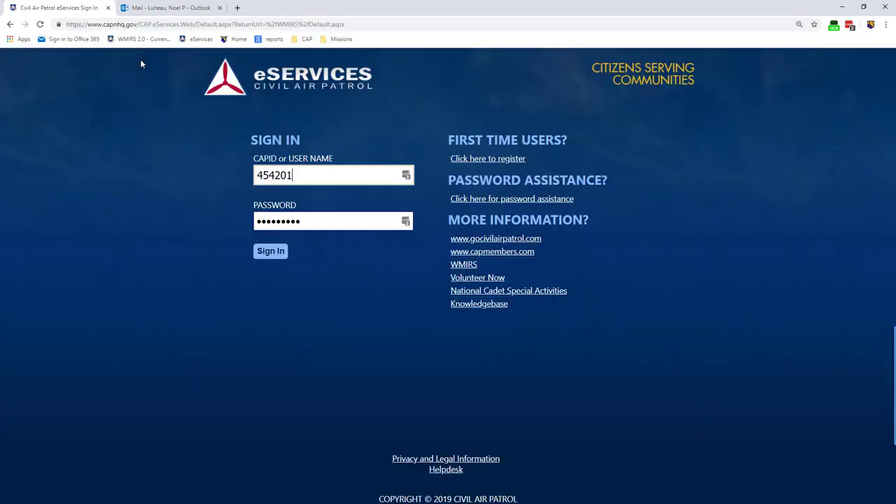
click(305, 174)
click(276, 255)
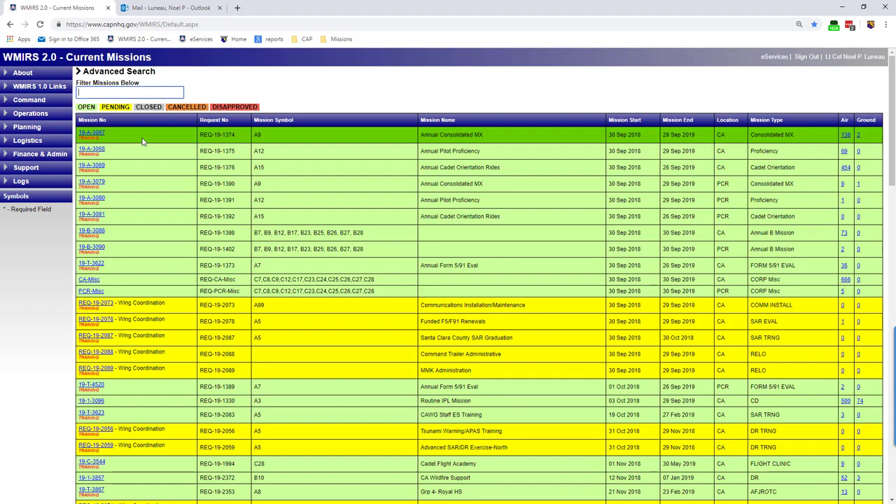
Open the Scheduling Module from the Support section of the left menu
scroll(142, 141, down, 3)
scroll(140, 141, up, 3)
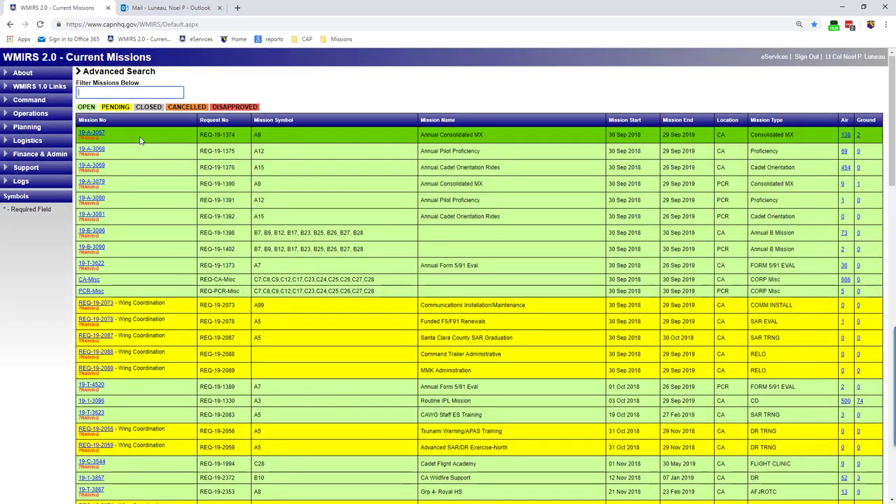
click(6, 168)
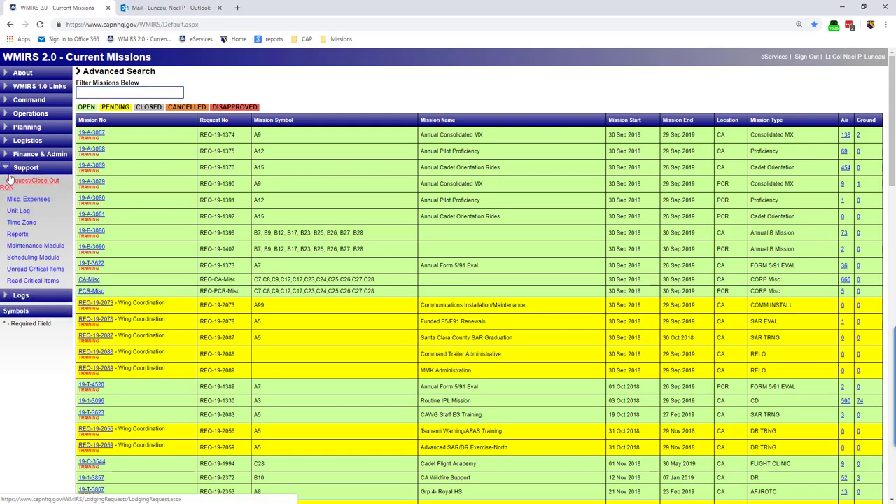
click(28, 258)
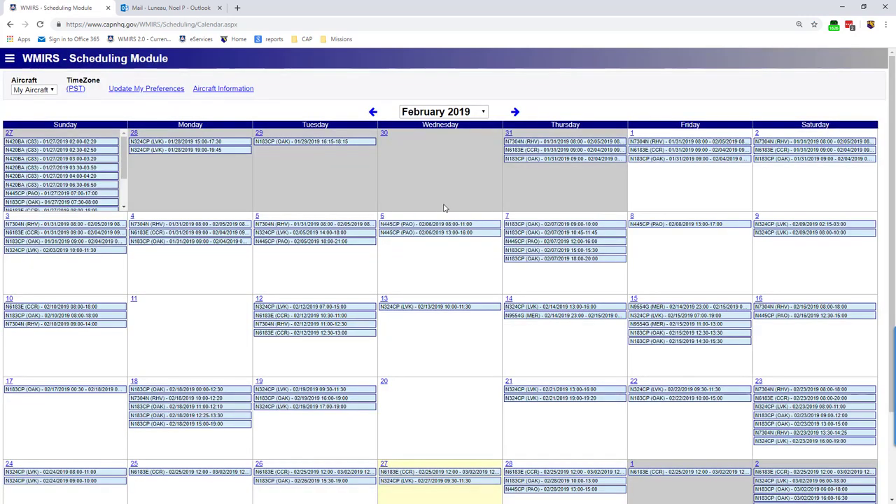
Start a new aircraft booking in the 27 February 2019 calendar cell
scroll(441, 213, down, 3)
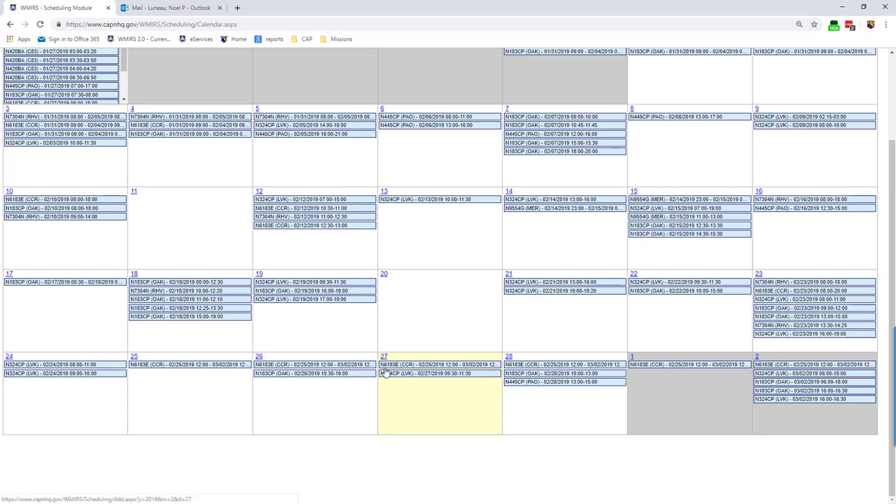
mouse_move(391, 379)
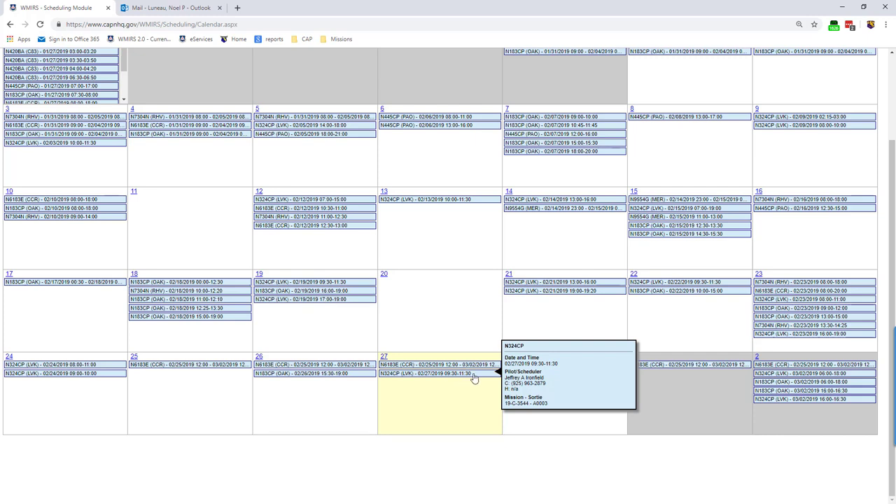
click(384, 359)
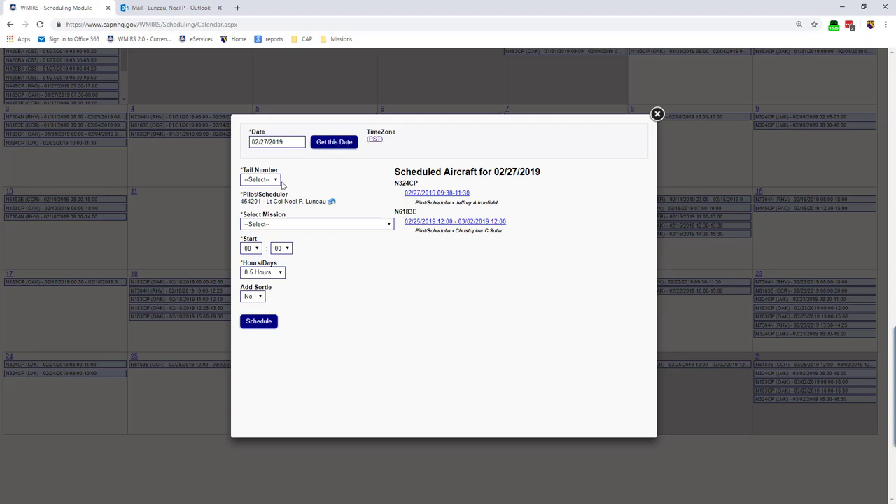
Schedule N324CP for mission 19-C-3544 at 13:00 for 2.0 hours, then close the form
click(276, 184)
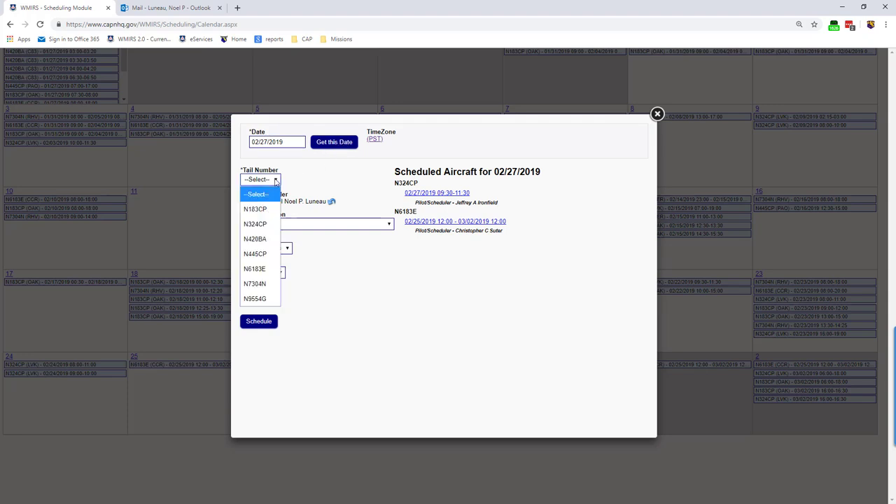
click(264, 224)
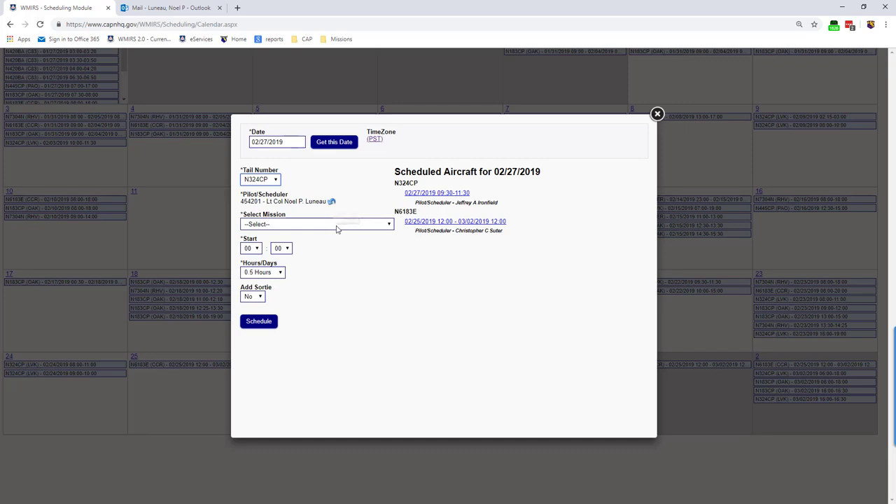
click(336, 224)
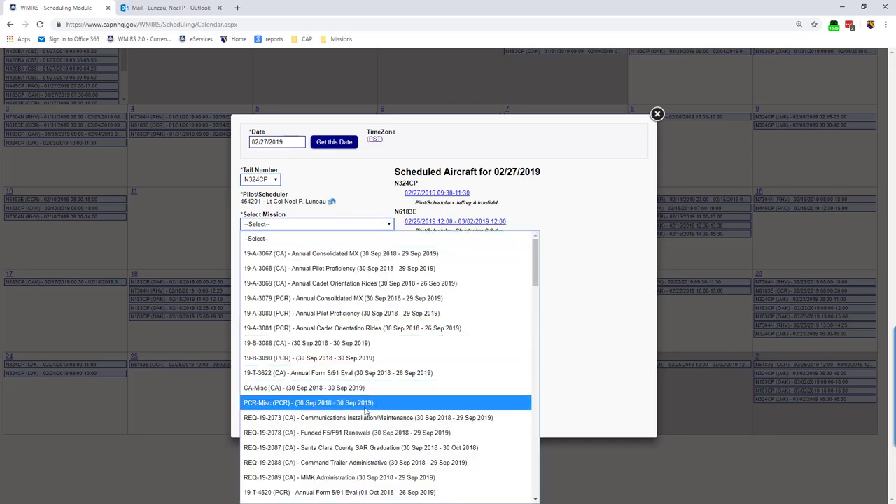
scroll(367, 412, down, 2)
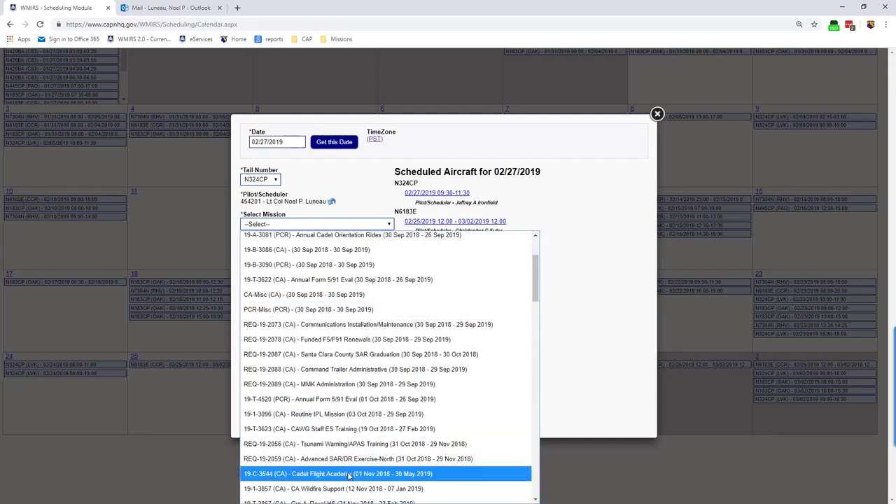
click(349, 474)
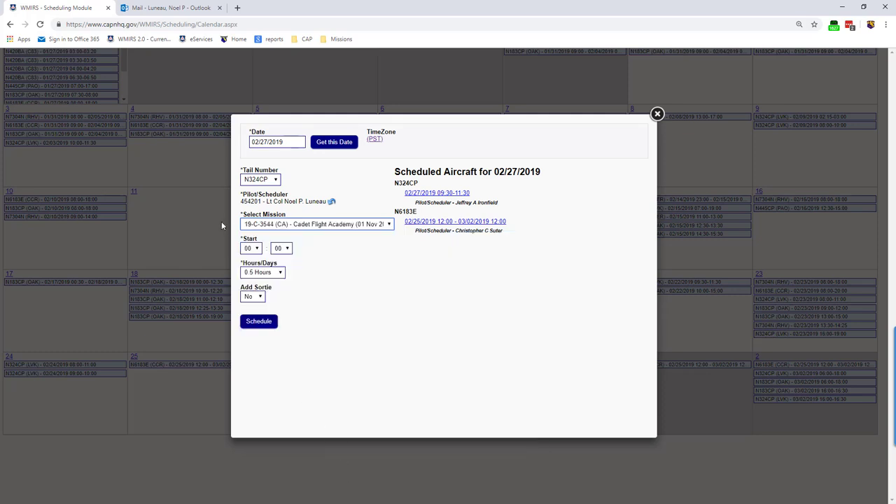
click(253, 249)
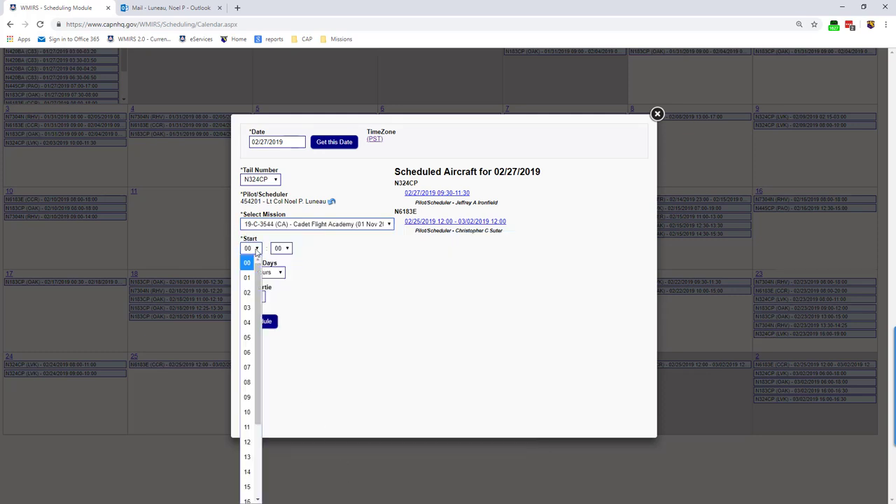
click(248, 458)
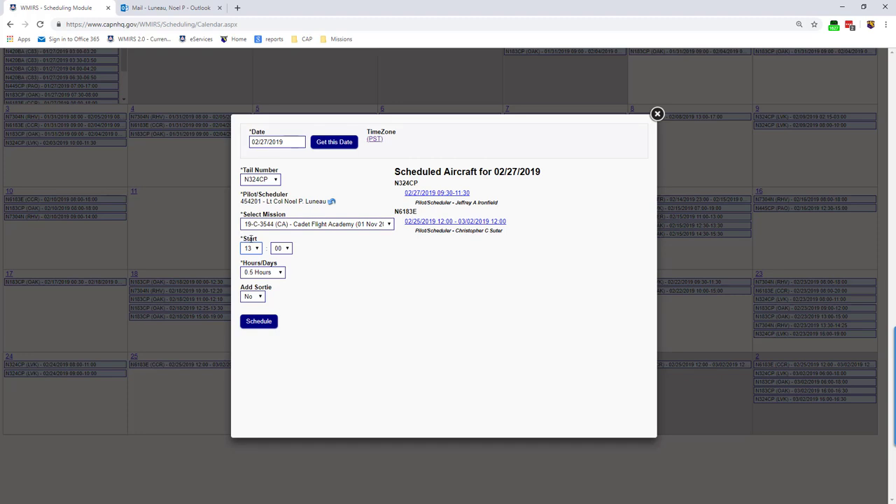
click(272, 272)
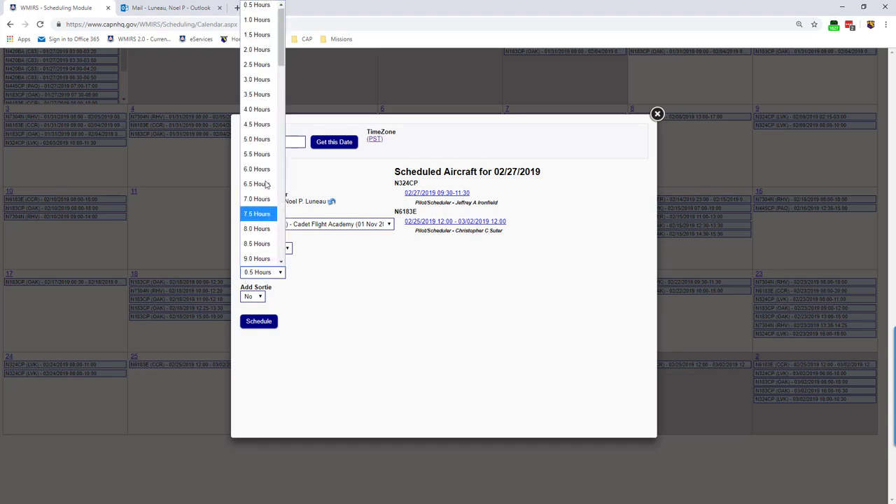
click(256, 49)
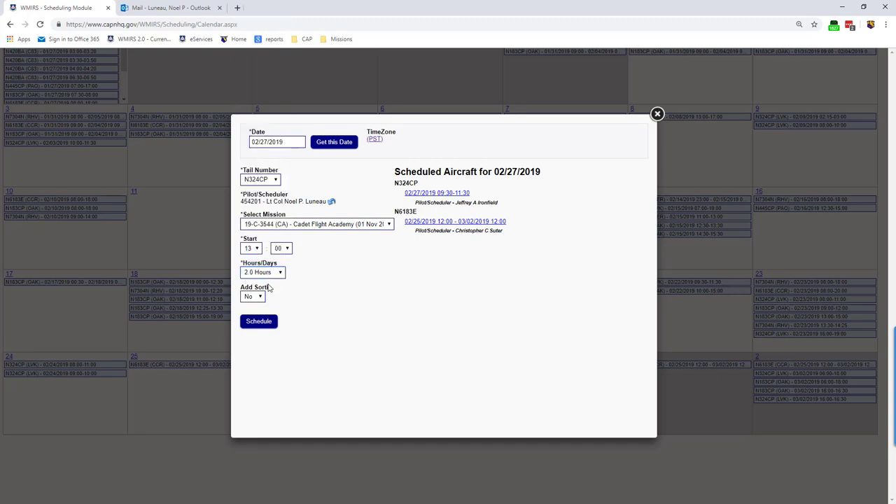
click(259, 323)
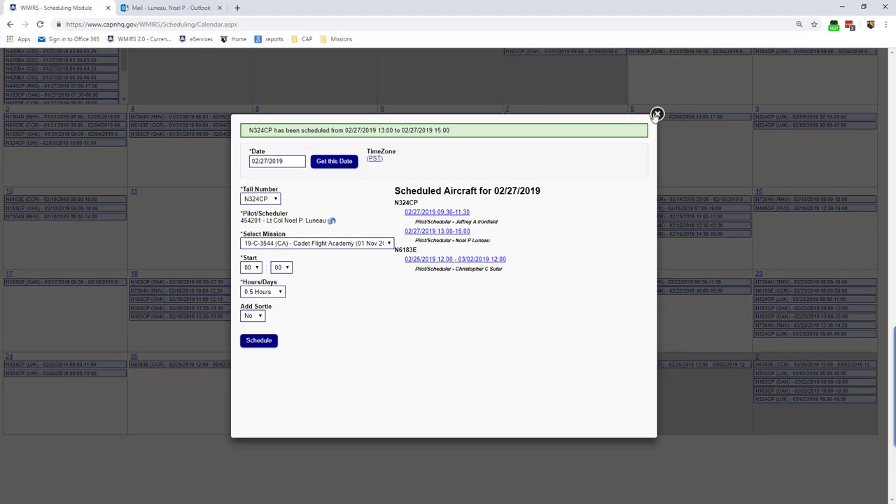
click(657, 114)
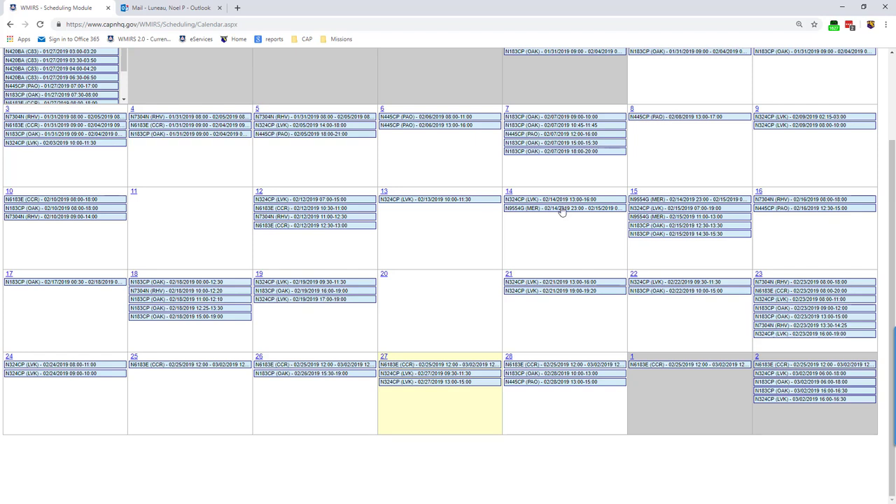
Review the N324CP schedule confirmation e-mail, then reopen the 27 February 13:00 booking
mouse_move(447, 386)
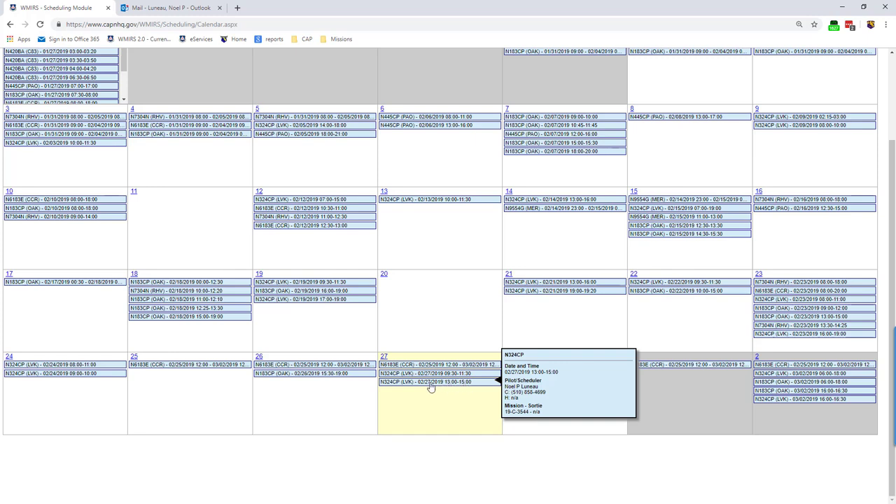
click(455, 384)
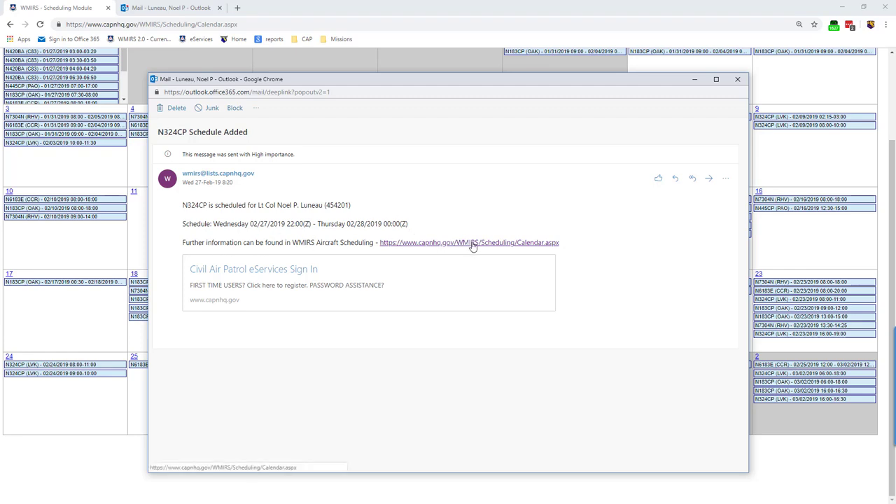
click(693, 79)
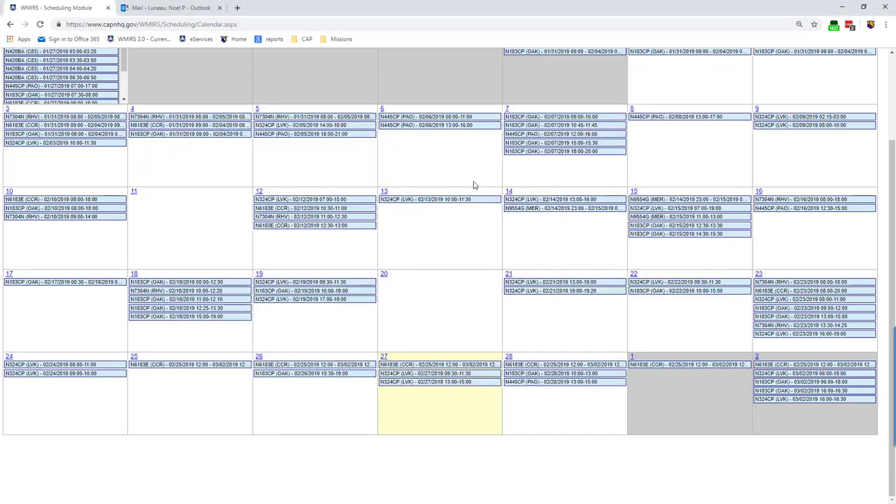
click(424, 386)
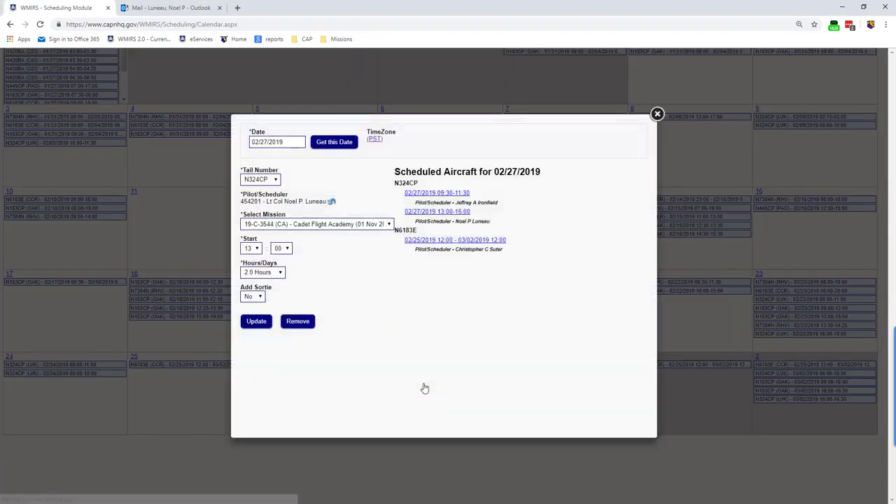
Remove the 13:00–15:00 N324CP booking on 02/27/2019 and confirm the cancellation
click(376, 140)
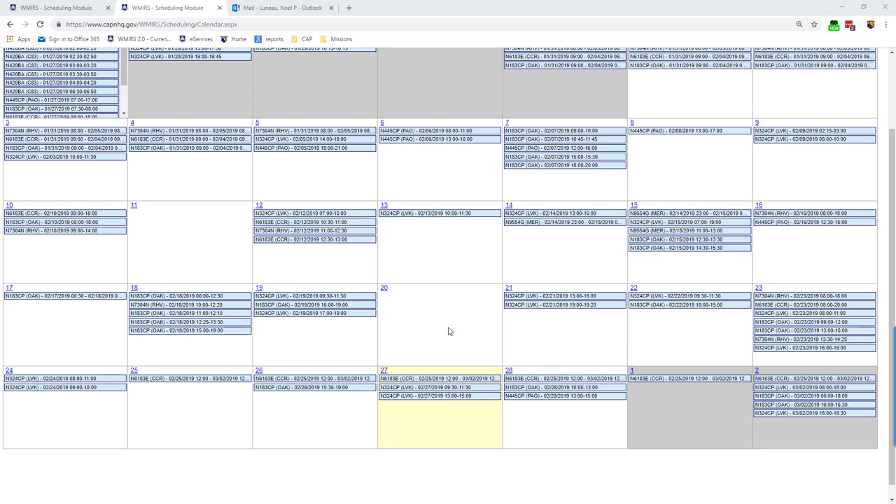
mouse_move(418, 399)
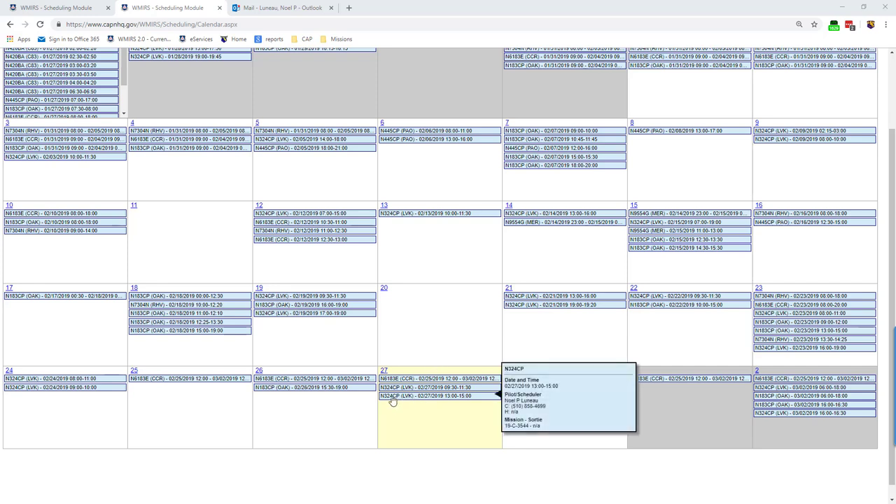
click(438, 400)
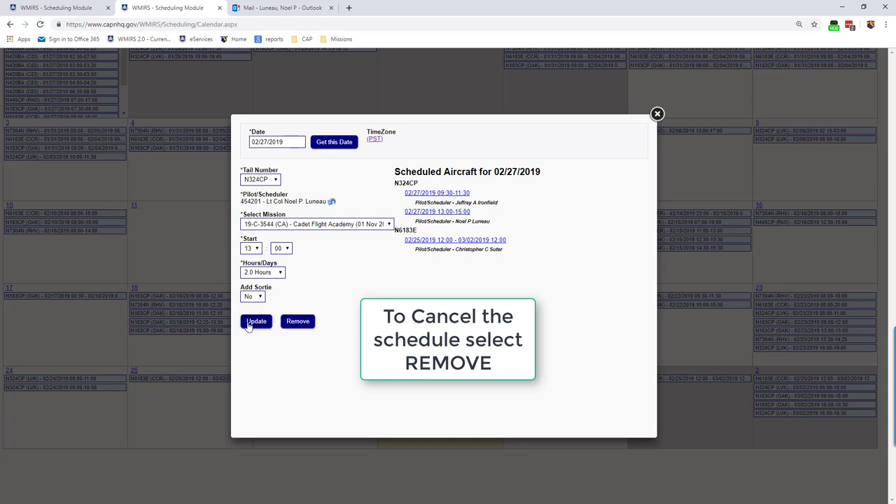
click(298, 322)
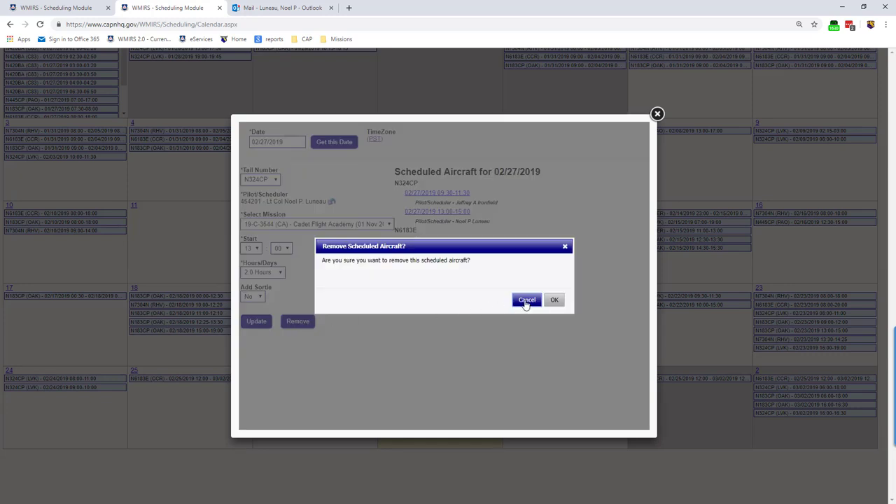
click(554, 301)
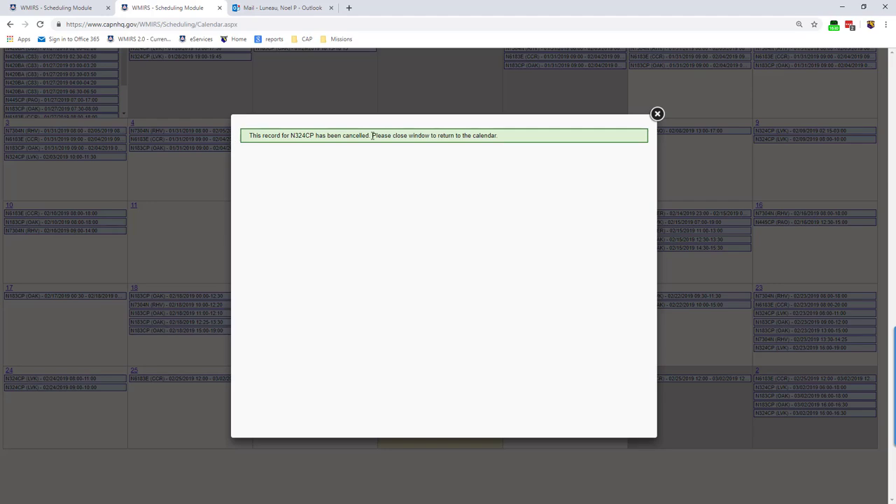
click(657, 114)
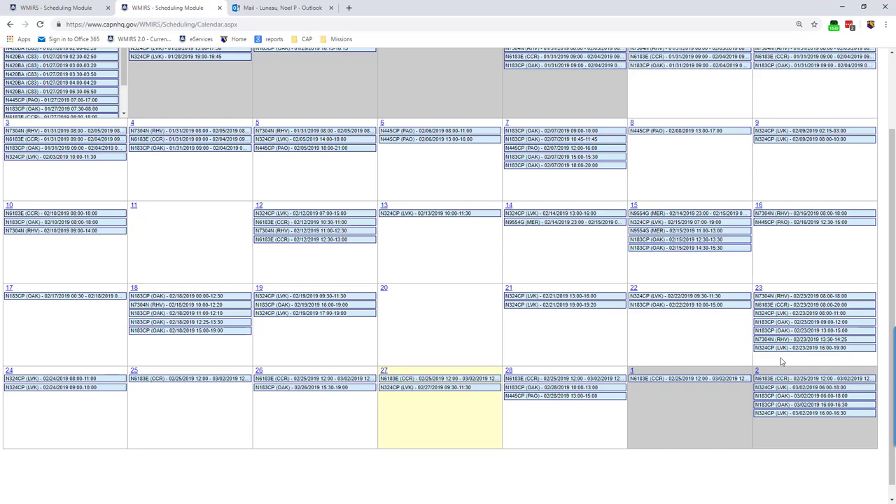
Open the Update My Preferences page from the top of the calendar
scroll(778, 357, up, 2)
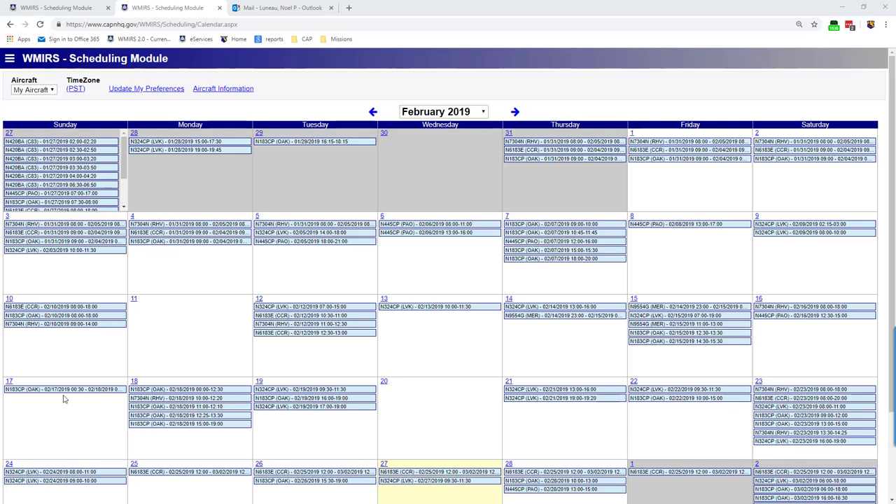
mouse_move(435, 234)
scroll(431, 189, down, 3)
scroll(429, 189, up, 3)
click(146, 90)
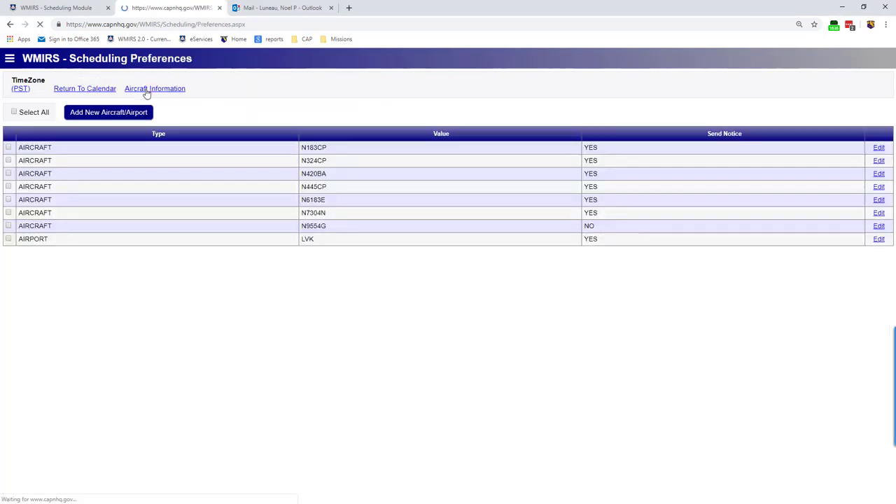
Add a new airport entry under wing CA, selecting LVK - LIVERMORE MUNI found by searching 'lvk'
click(101, 113)
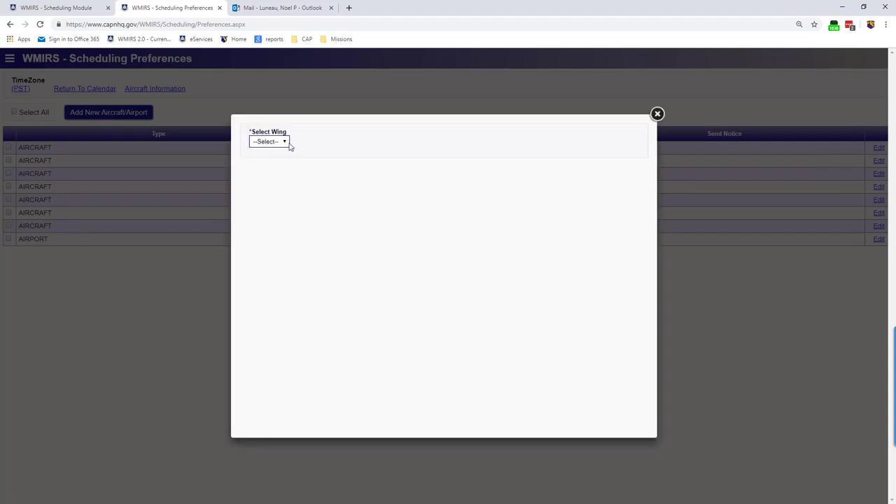
click(289, 144)
click(263, 232)
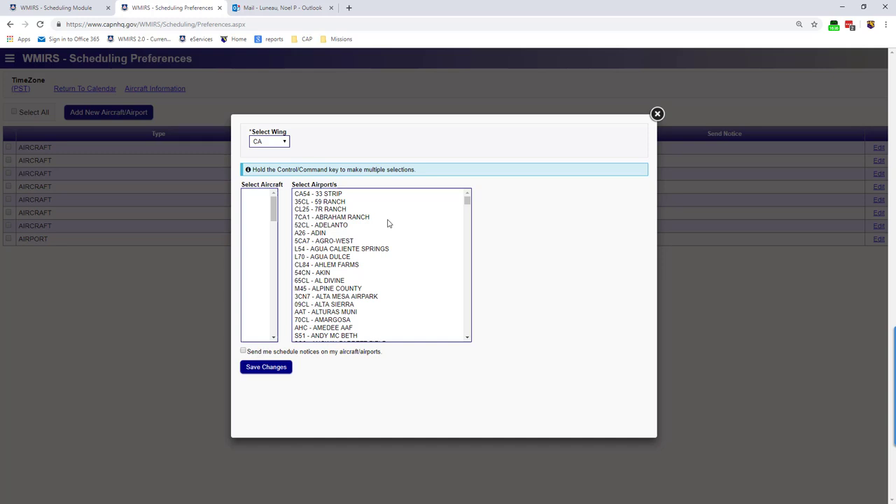
click(355, 195)
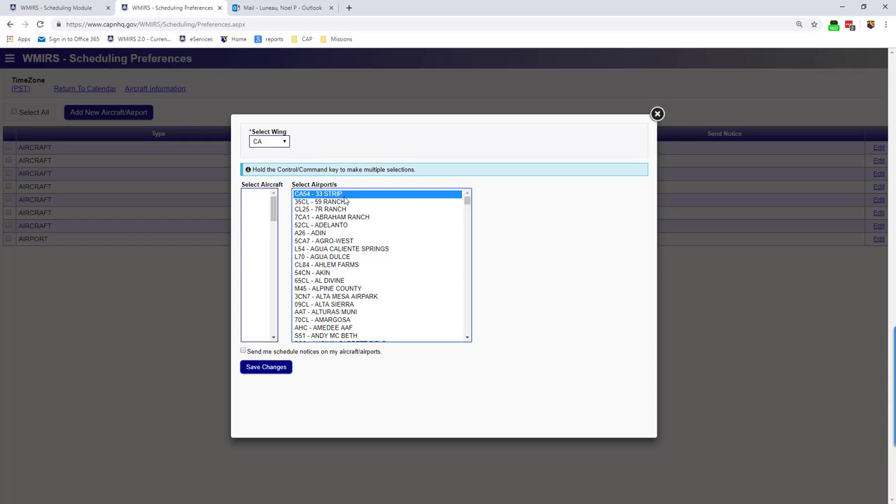
key(ctrl+f)
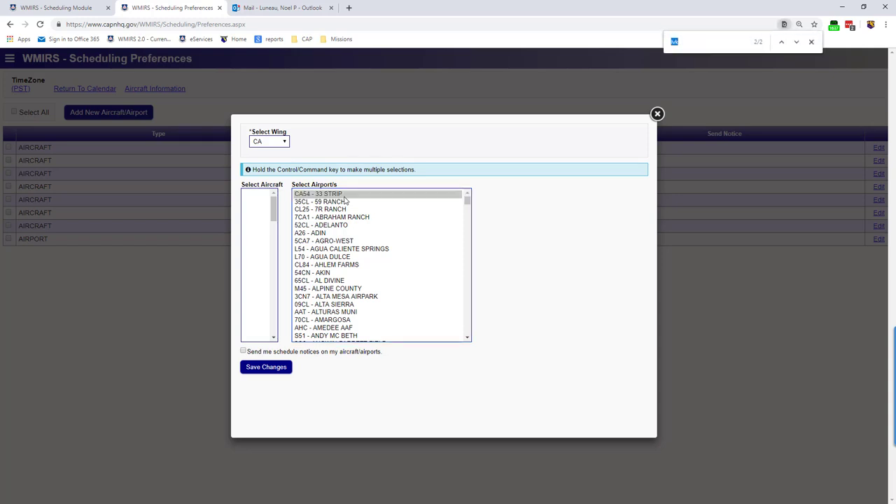
text(lvk)
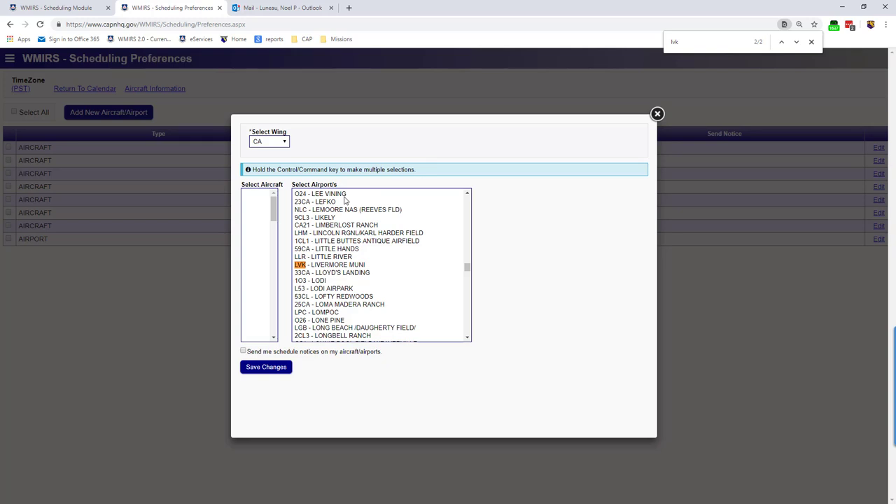
click(348, 266)
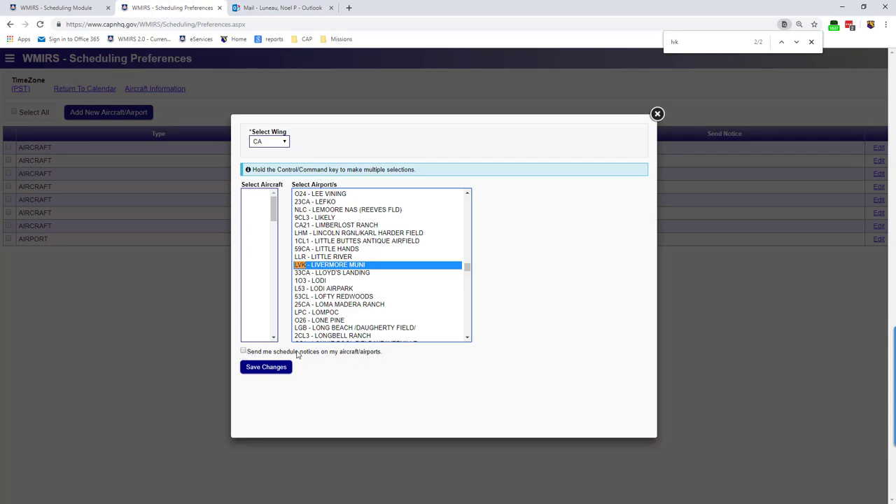
Enable schedule notices for LVK, save the changes, and close the dialog and page search
mouse_move(276, 198)
mouse_down()
mouse_move(274, 329)
mouse_move(267, 194)
mouse_up()
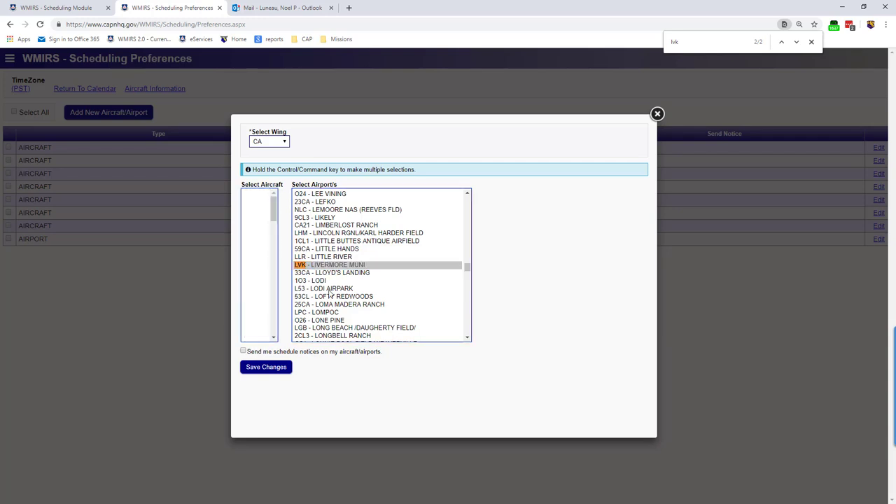
click(243, 352)
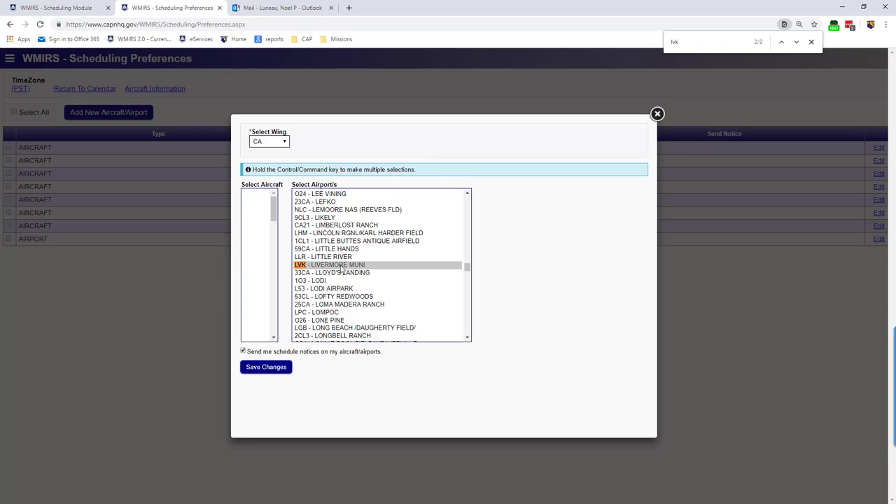
click(266, 368)
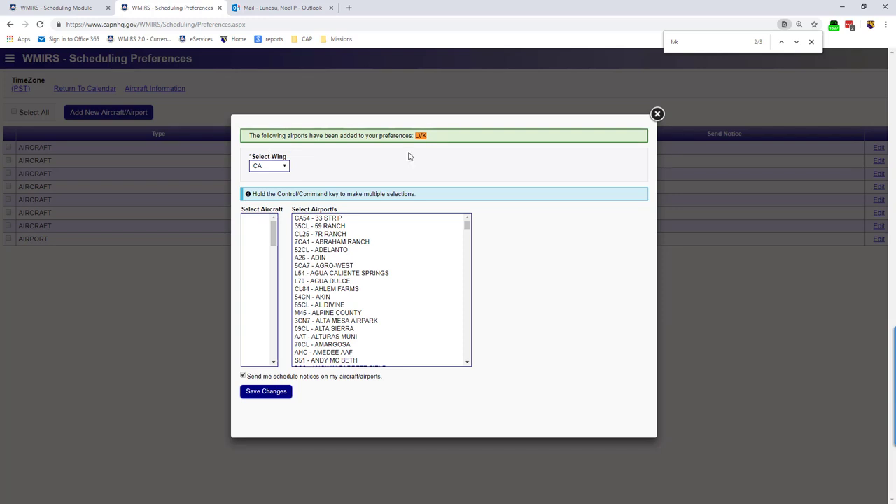
click(657, 115)
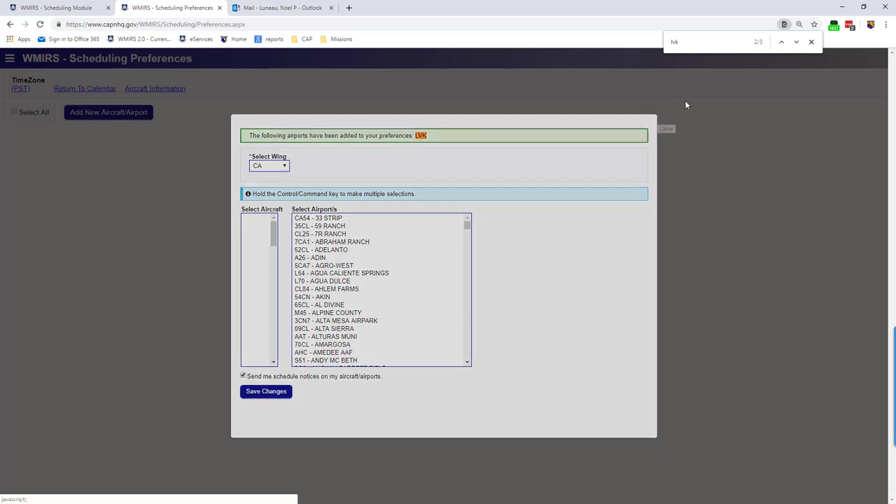
click(811, 41)
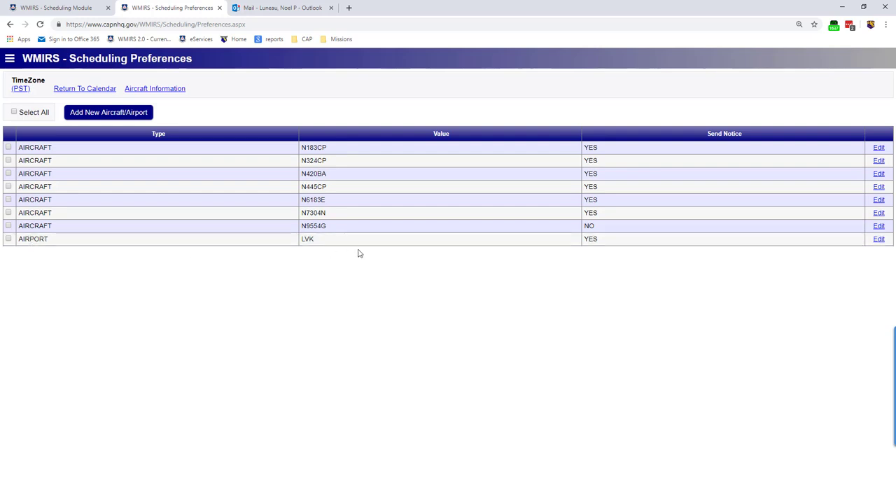
Return to the February 2019 scheduling calendar and scroll through it
click(92, 91)
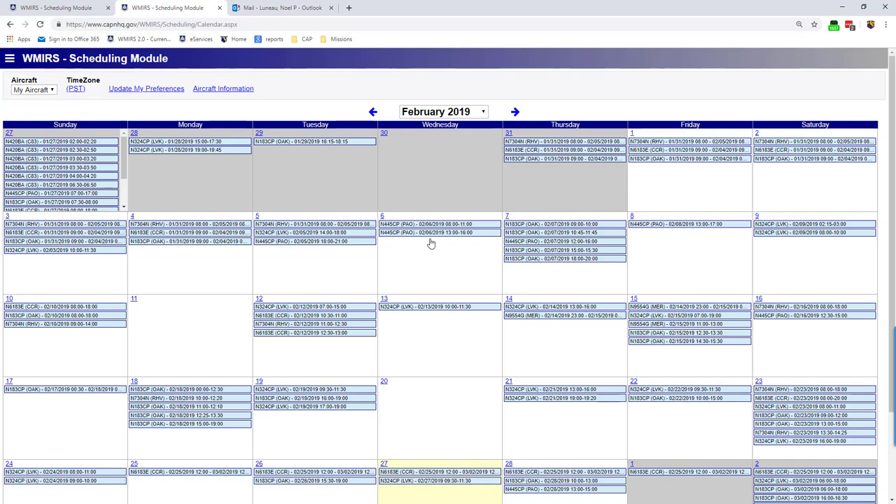
scroll(490, 340, down, 3)
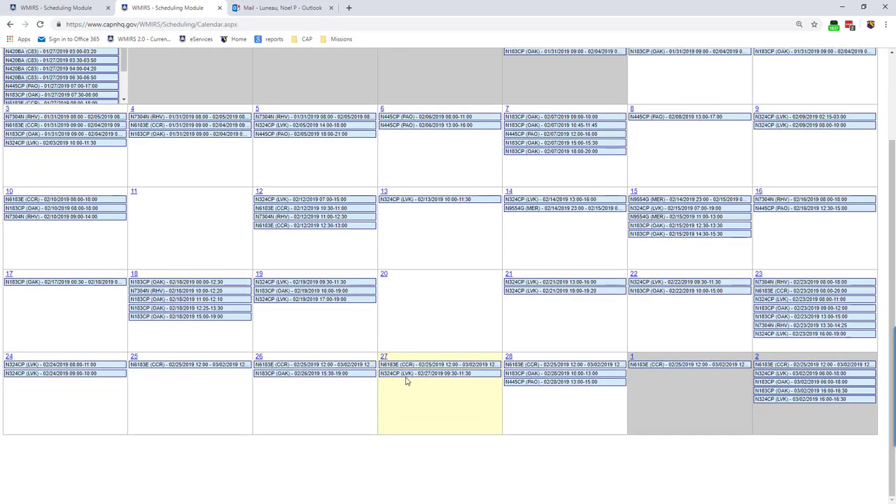
scroll(478, 387, up, 3)
scroll(476, 387, down, 3)
scroll(440, 399, up, 2)
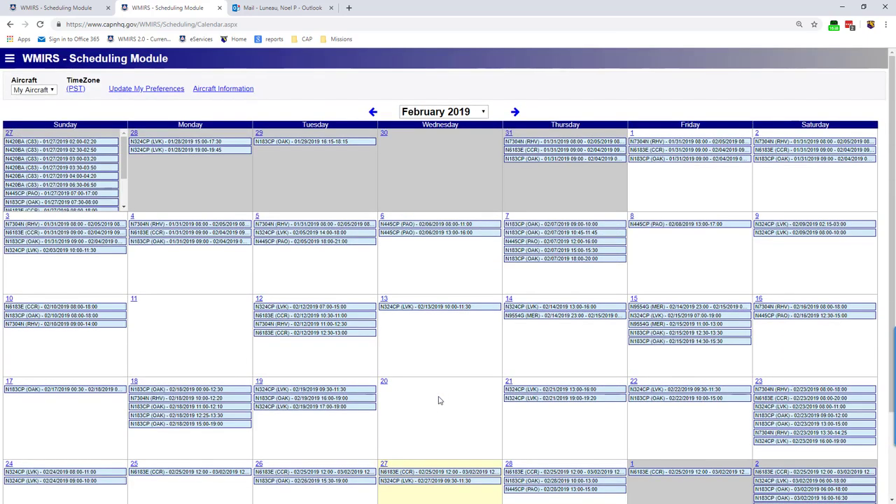